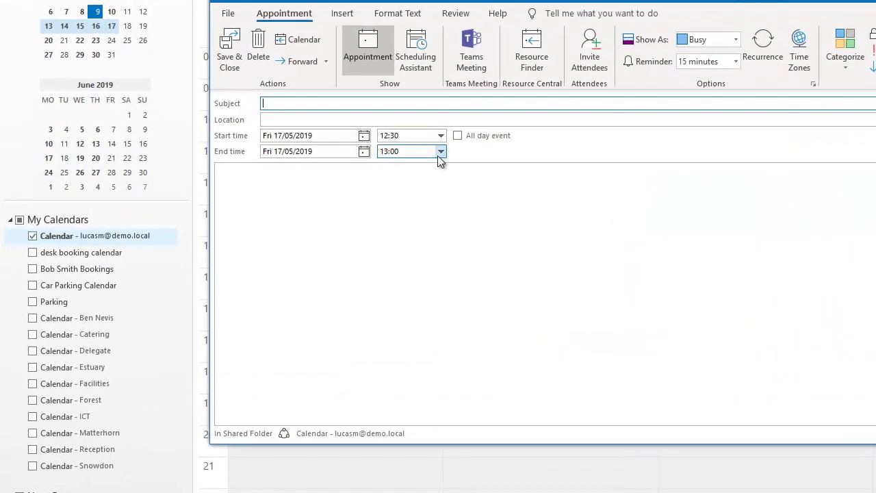
Set the Friday 17/05/2019 appointment's end time to 14:00 and enter "Working lunch" as its subject.
{"action": "left_click", "coordinate": [441, 152]}
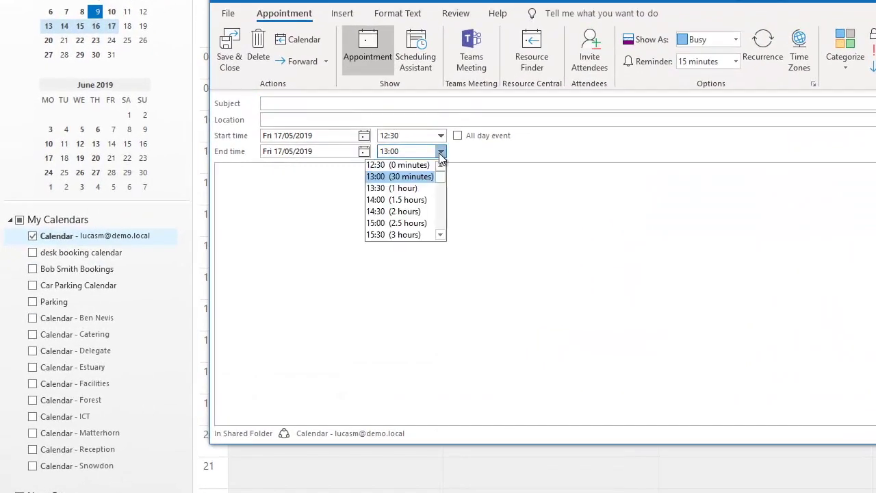
{"action": "left_click", "coordinate": [404, 200]}
{"action": "left_click", "coordinate": [361, 107]}
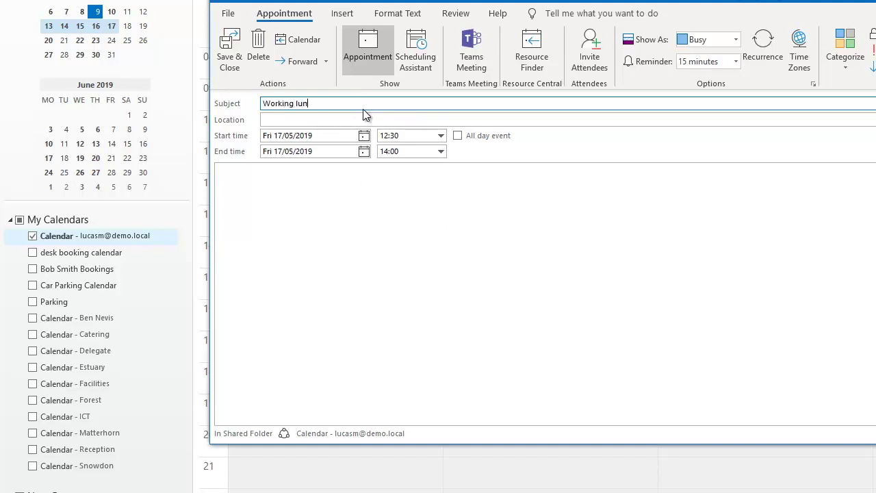
Invite two attendees to the working lunch and add a Teams meeting to the invitation.
{"action": "left_click", "coordinate": [601, 52]}
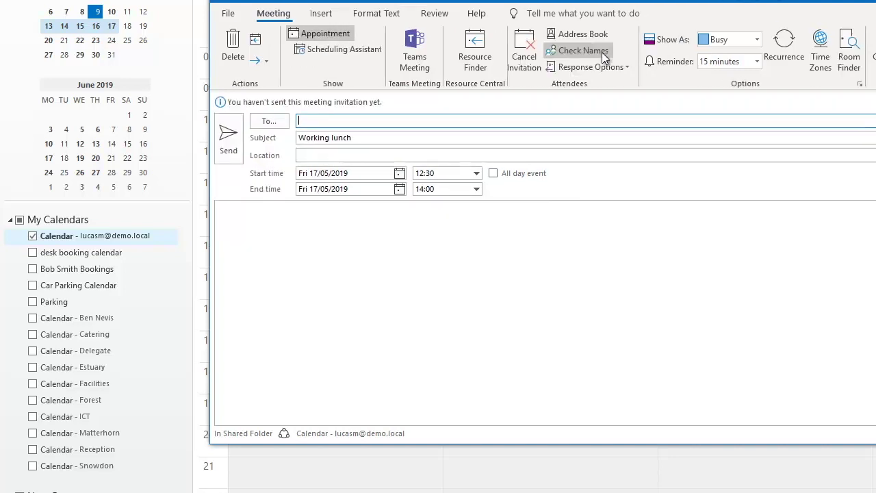
{"action": "left_click", "coordinate": [479, 157]}
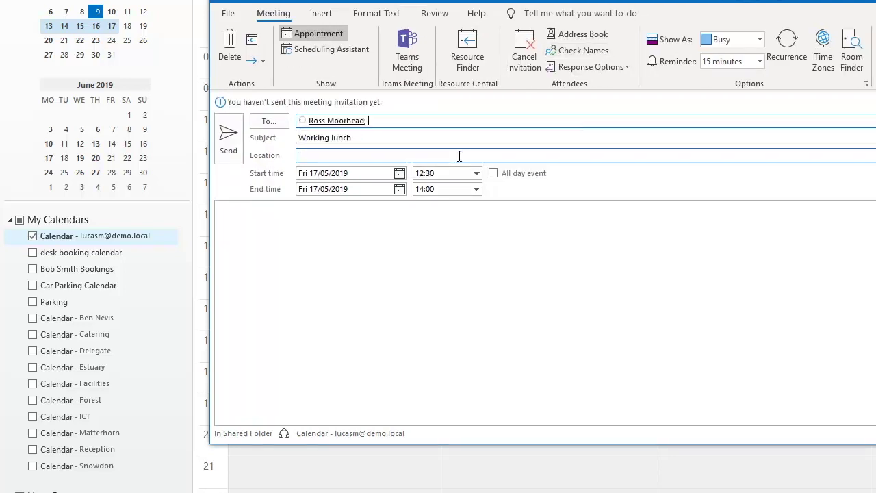
{"action": "type", "text": "c"}
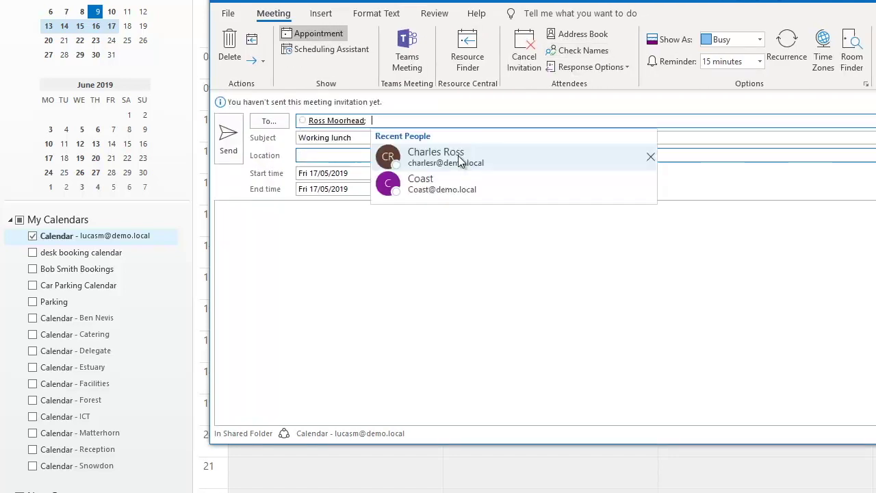
{"action": "left_click", "coordinate": [440, 231]}
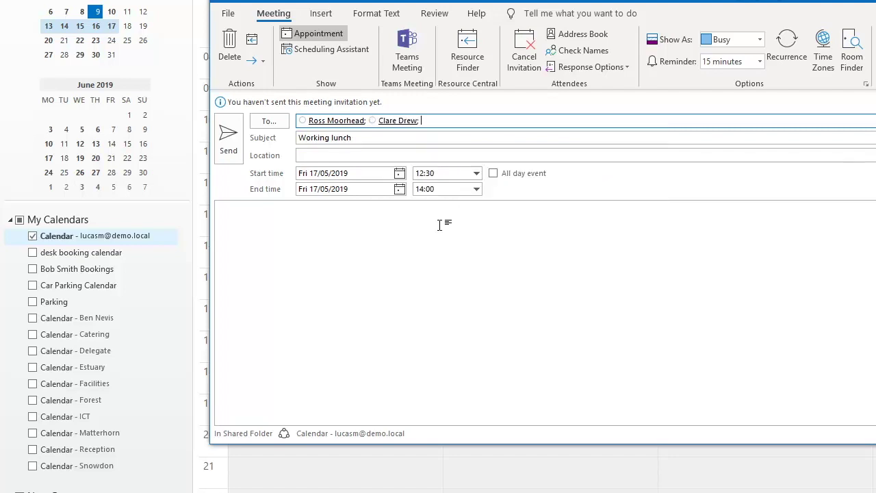
{"action": "left_click", "coordinate": [406, 51]}
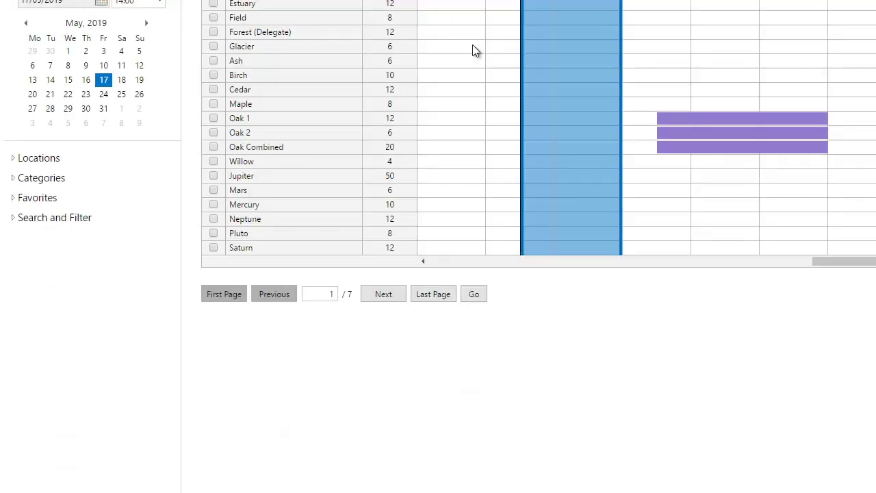
Filter the Resource Finder to Bristol, Channel Court, floor 2, and to resources in the Smartboard category.
{"action": "left_click", "coordinate": [13, 159]}
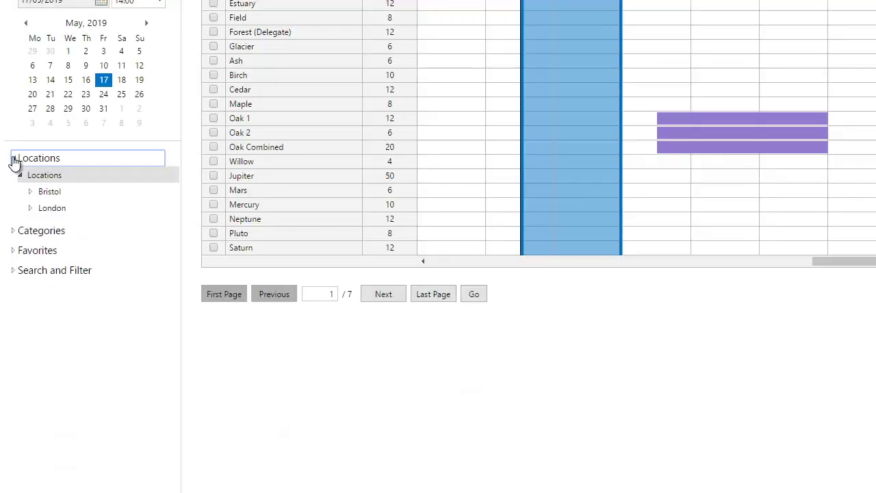
{"action": "left_click", "coordinate": [31, 193]}
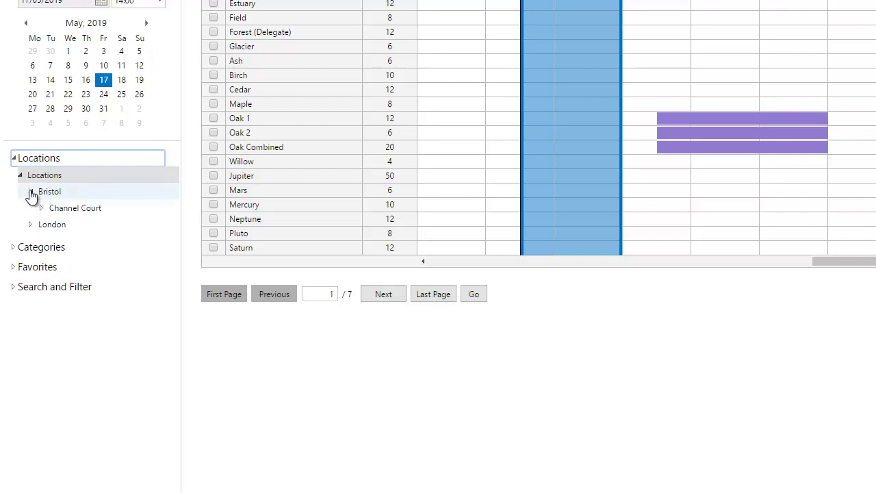
{"action": "left_click", "coordinate": [38, 209]}
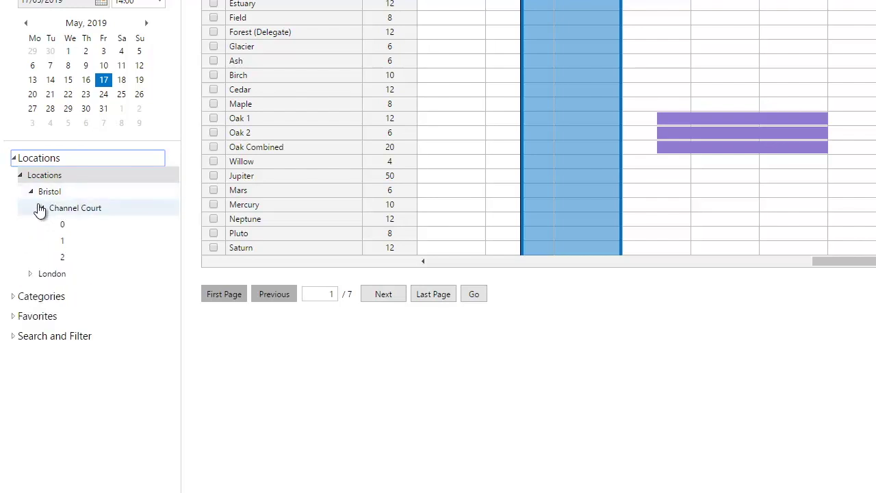
{"action": "left_click", "coordinate": [65, 259]}
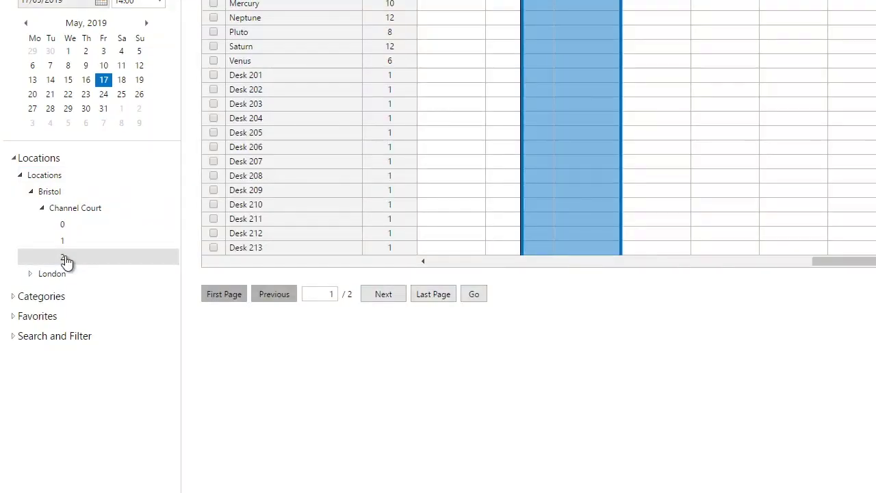
{"action": "left_click", "coordinate": [15, 297]}
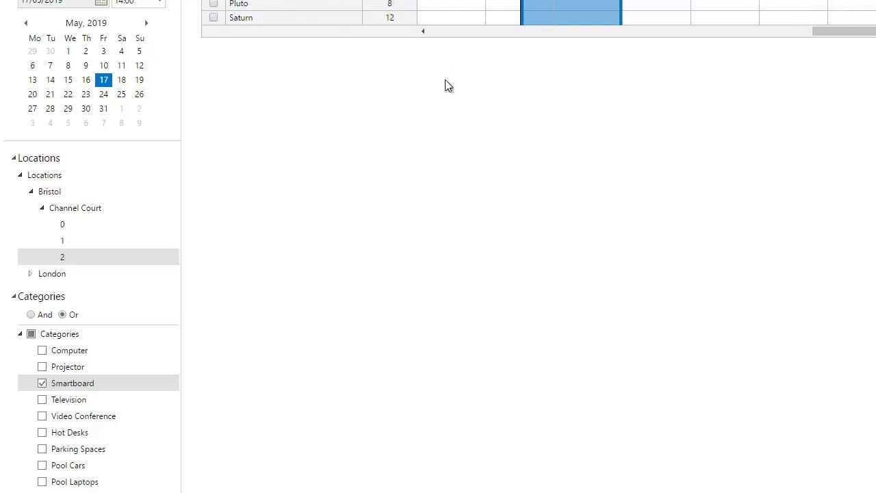
Show the attendees' availability and view the details of the Jupiter and Neptune rooms.
{"action": "left_click", "coordinate": [174, 27]}
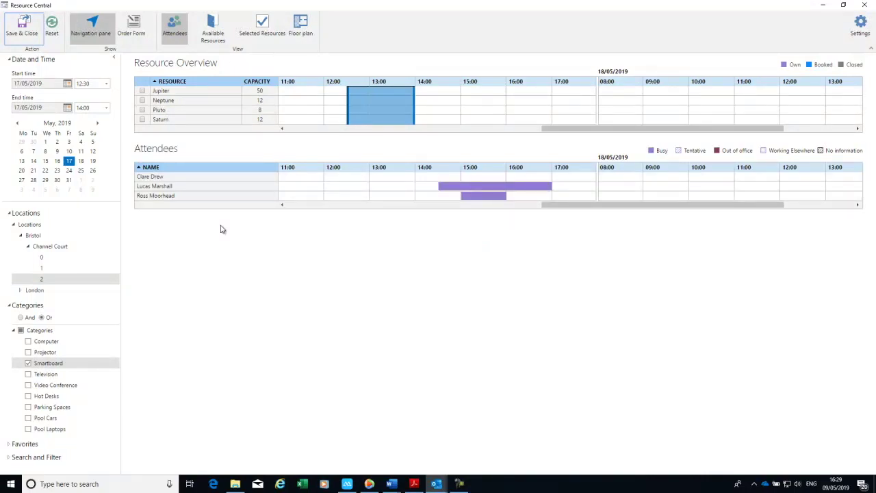
{"action": "left_click", "coordinate": [166, 95]}
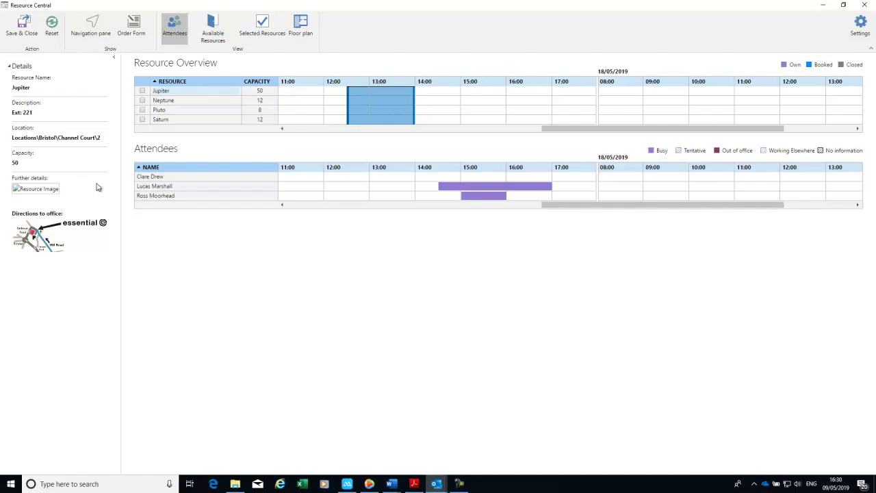
{"action": "left_click", "coordinate": [163, 102]}
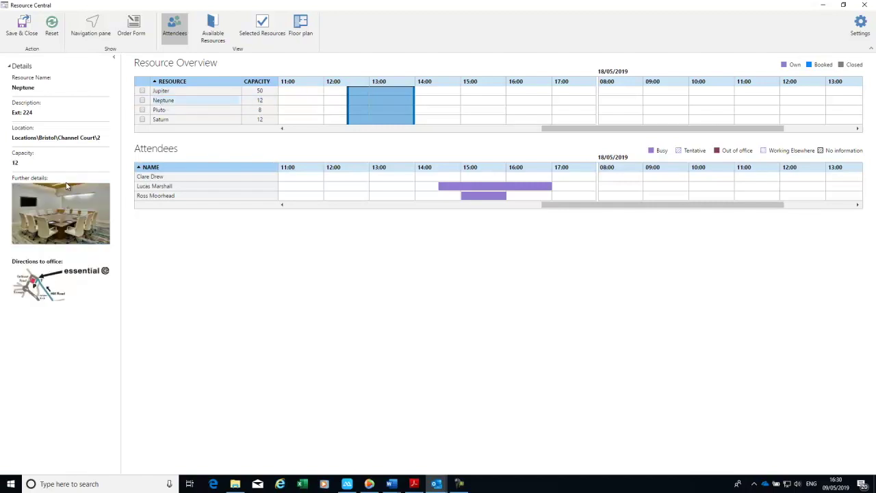
Select the Neptune room for the meeting and open its order form.
{"action": "left_click", "coordinate": [139, 38]}
{"action": "key", "text": "Return"}
{"action": "left_click", "coordinate": [143, 100]}
{"action": "left_click", "coordinate": [134, 24]}
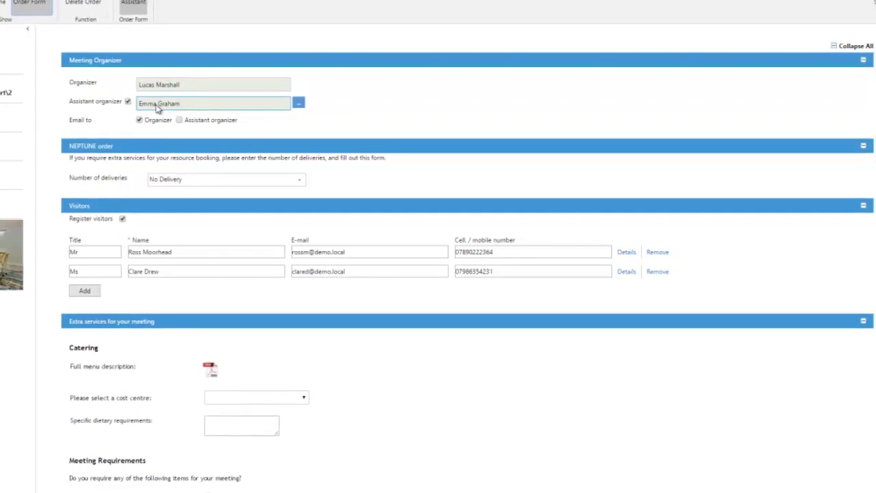
Set the Neptune order to 1 Delivery and add a sandwich selection plus tea and coffee to Serving 1.
{"action": "left_click", "coordinate": [301, 180]}
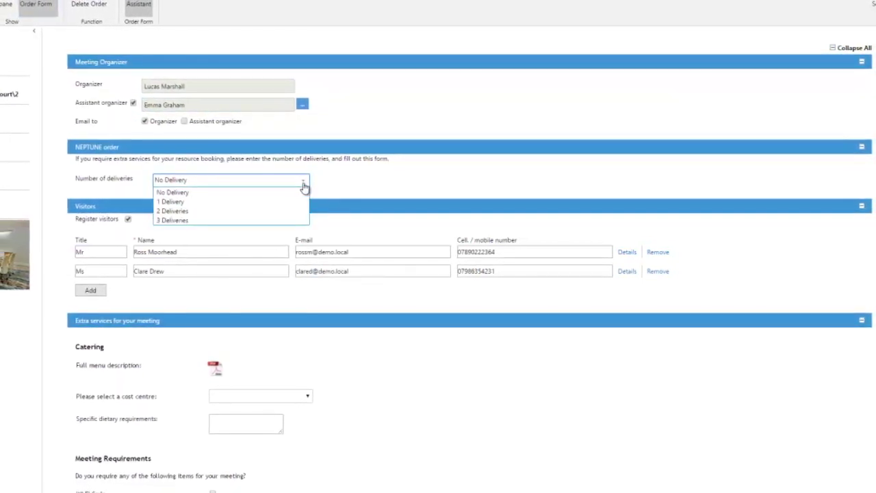
{"action": "left_click", "coordinate": [179, 202]}
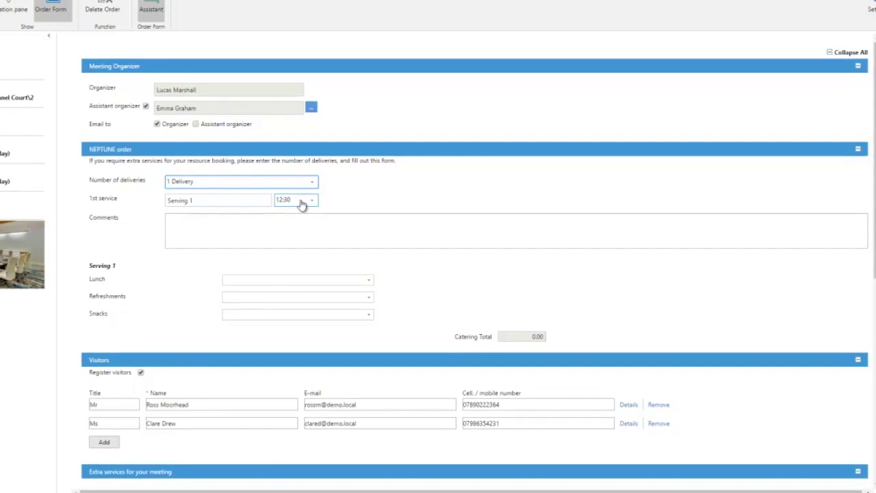
{"action": "left_click", "coordinate": [368, 280]}
{"action": "left_click", "coordinate": [302, 303]}
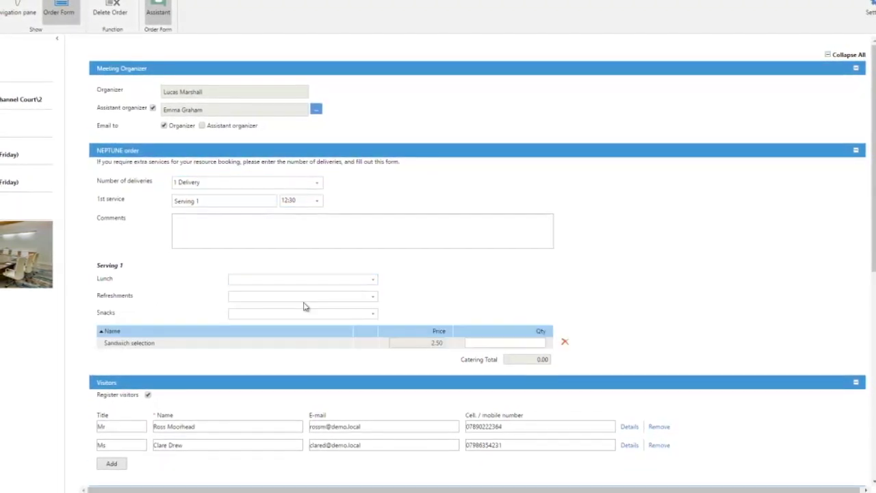
{"action": "left_click", "coordinate": [356, 297]}
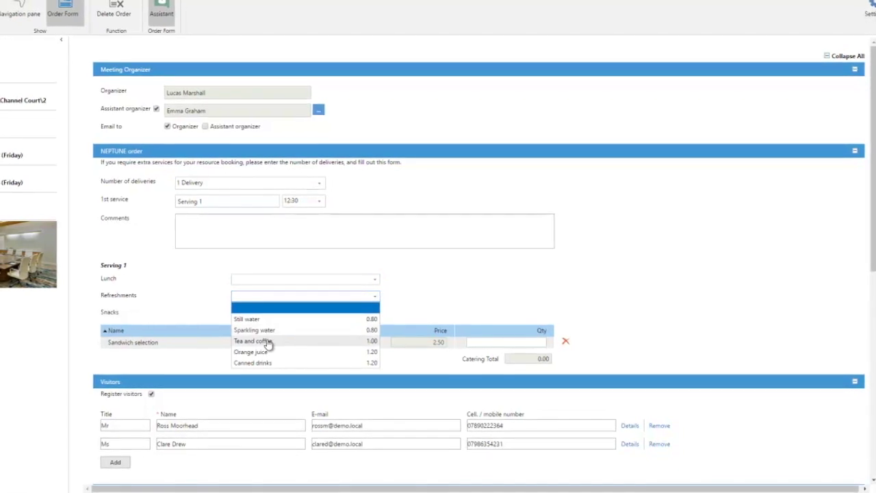
{"action": "left_click", "coordinate": [267, 341]}
Set the quantity to 4 for both the sandwich selection and the tea and coffee.
{"action": "left_click", "coordinate": [526, 342]}
{"action": "type", "text": "4"}
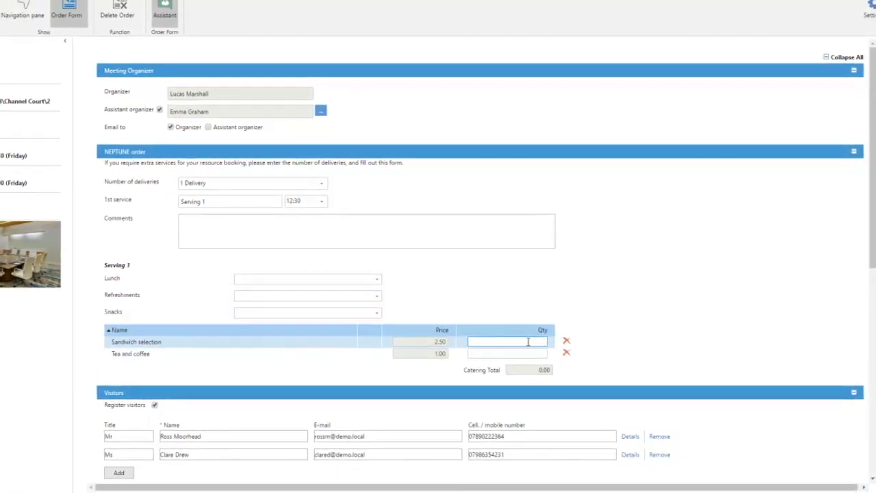
{"action": "left_click", "coordinate": [527, 350]}
{"action": "type", "text": "4"}
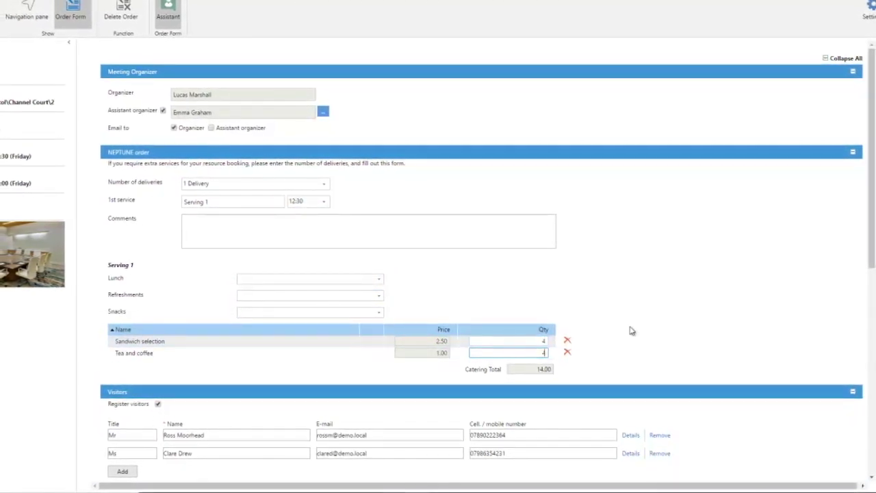
Choose Hospitality as the catering cost centre and enter "1 x nut allergy" as the specific dietary requirement.
{"action": "scroll", "coordinate": [650, 313], "scroll_direction": "down", "scroll_amount": 3}
{"action": "scroll", "coordinate": [654, 313], "scroll_direction": "down", "scroll_amount": 2}
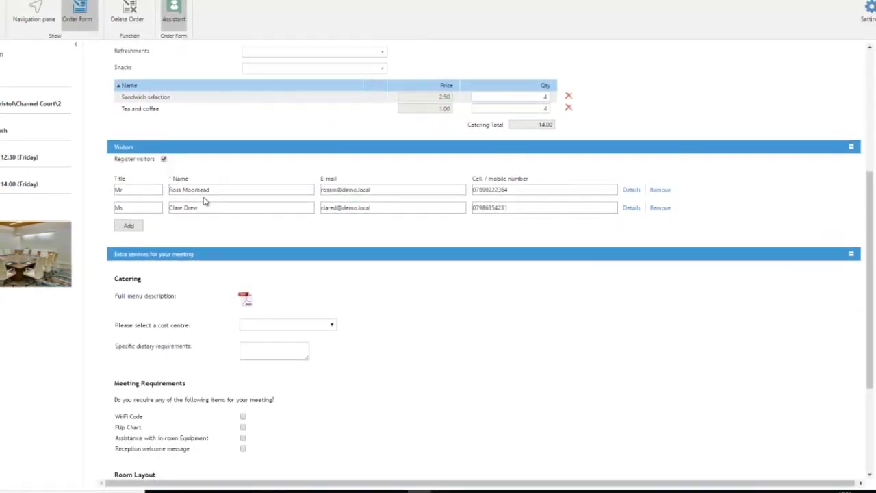
{"action": "left_click", "coordinate": [203, 194]}
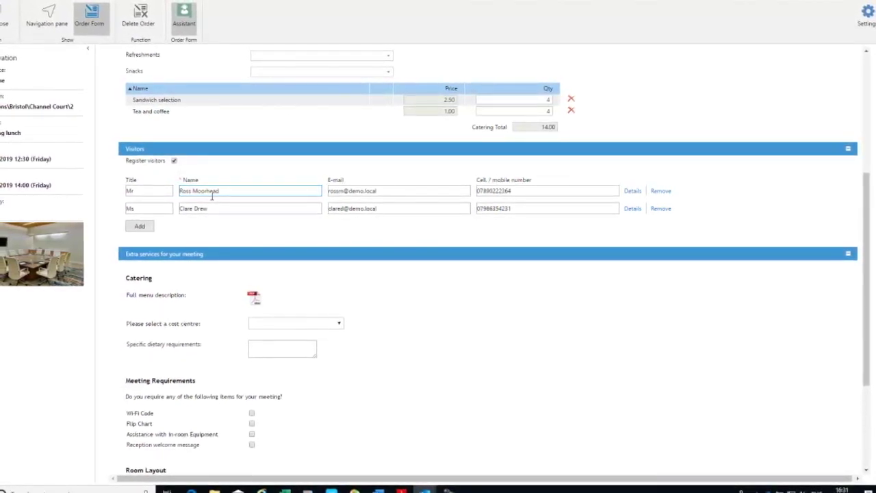
{"action": "left_click", "coordinate": [349, 360]}
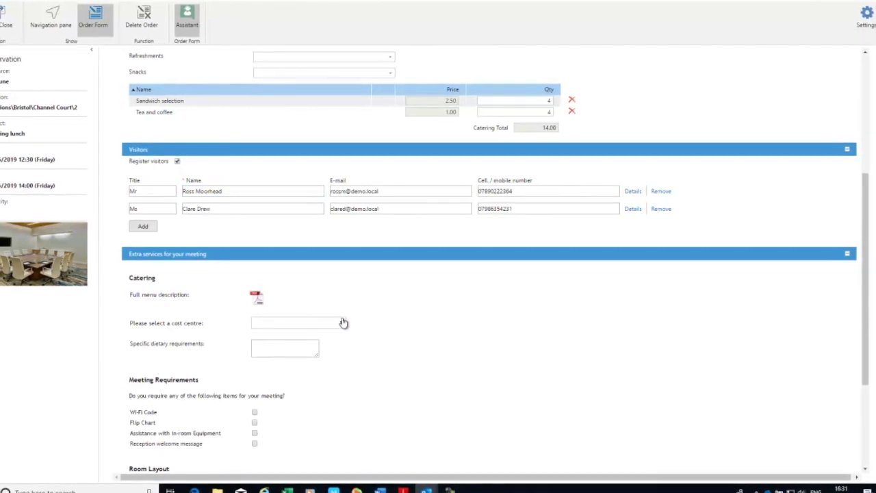
{"action": "left_click", "coordinate": [344, 323]}
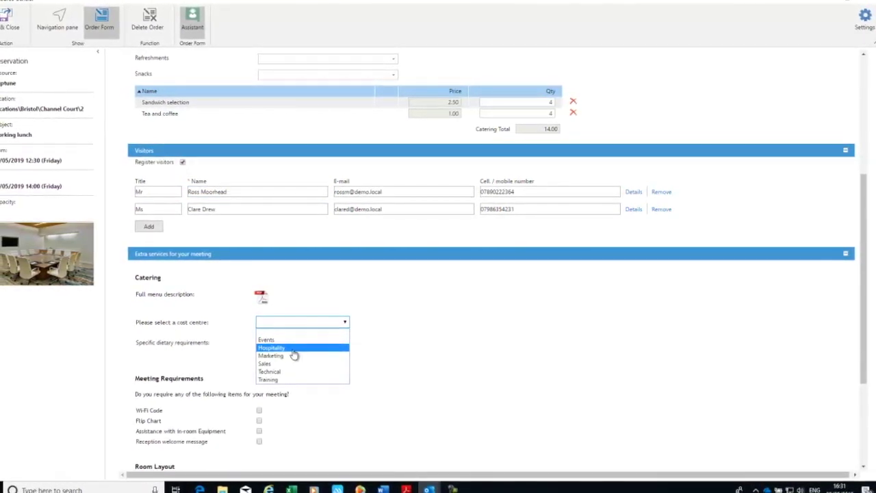
{"action": "left_click", "coordinate": [292, 348]}
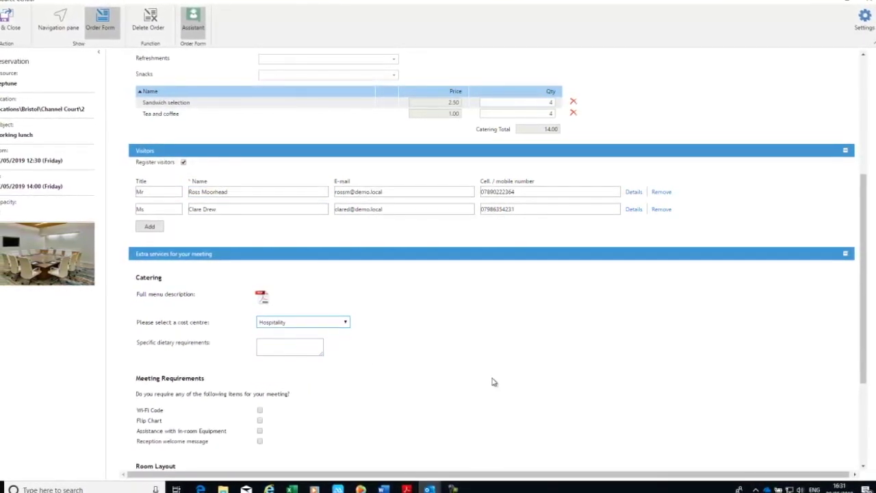
{"action": "left_click", "coordinate": [309, 350]}
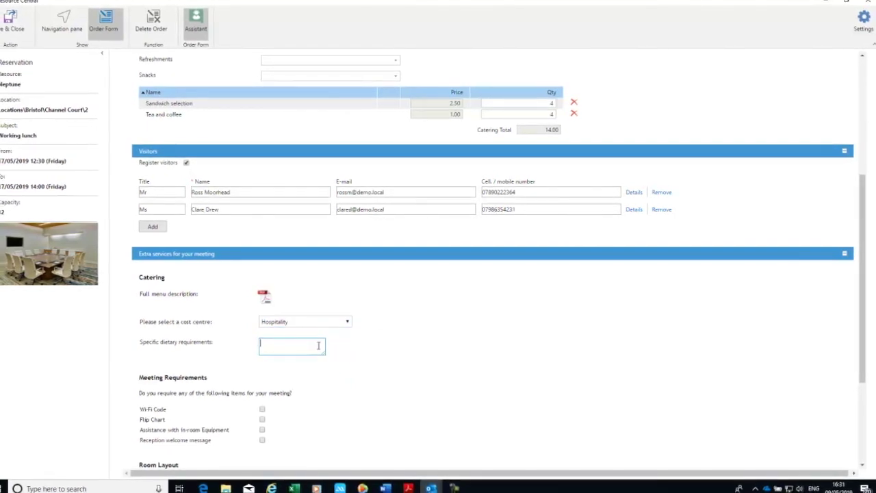
{"action": "type", "text": "1 v nut allergy"}
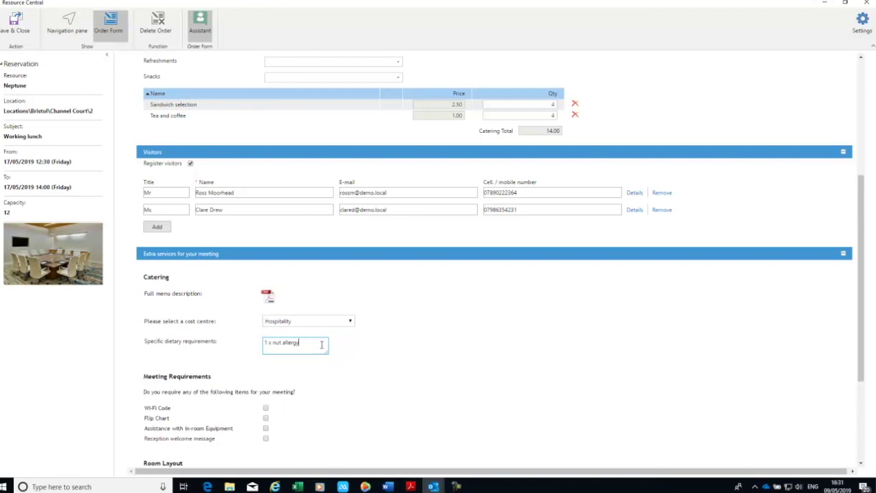
Request a Wi-Fi code and a flip chart under the meeting requirements.
{"action": "scroll", "coordinate": [427, 381], "scroll_direction": "down", "scroll_amount": 2}
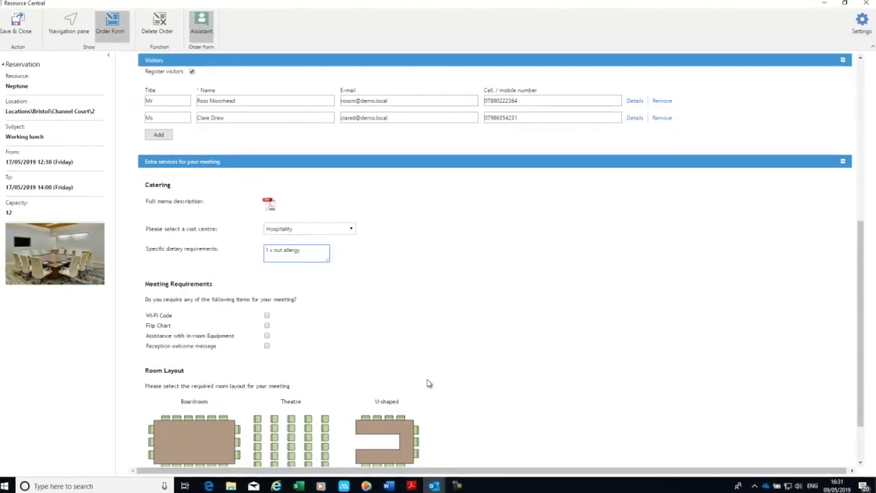
{"action": "left_click", "coordinate": [267, 326]}
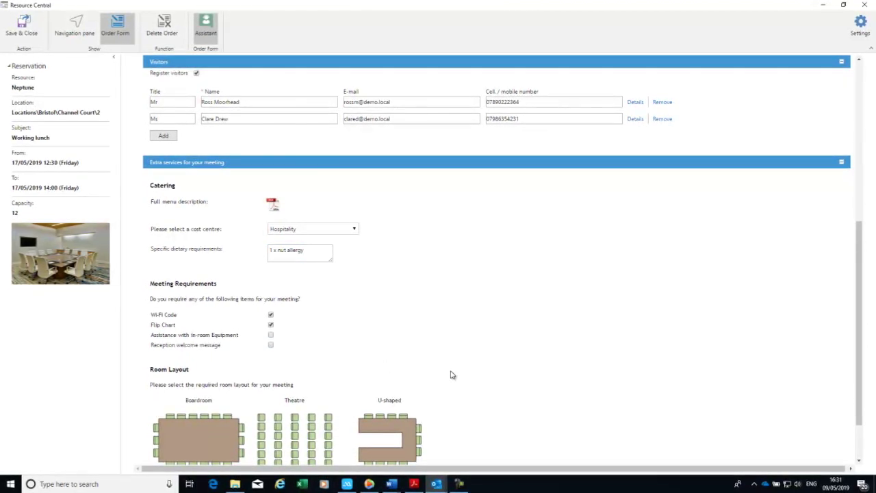
{"action": "scroll", "coordinate": [452, 375], "scroll_direction": "down", "scroll_amount": 1}
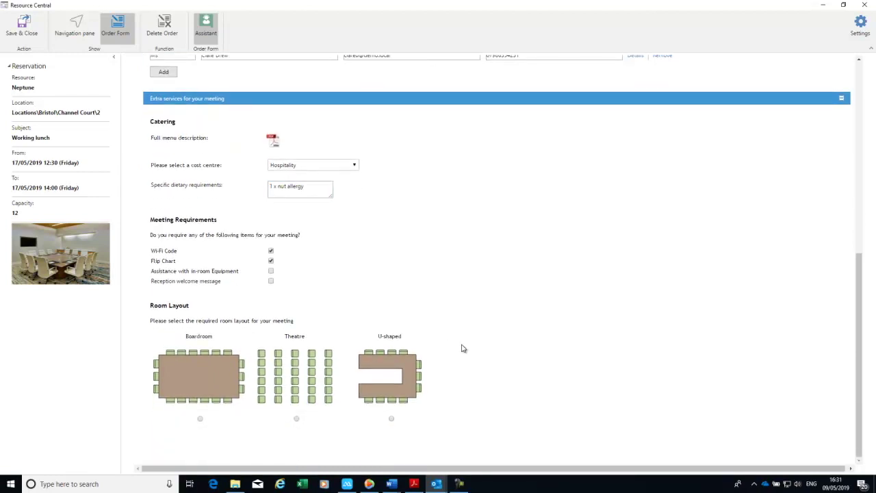
Save the Neptune order and send the working lunch meeting invitation.
{"action": "scroll", "coordinate": [462, 349], "scroll_direction": "up", "scroll_amount": 2}
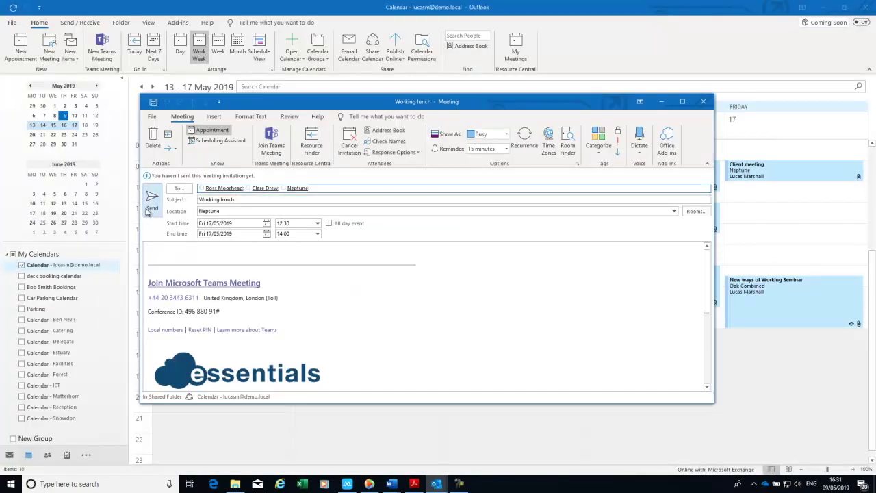
{"action": "left_click", "coordinate": [153, 202]}
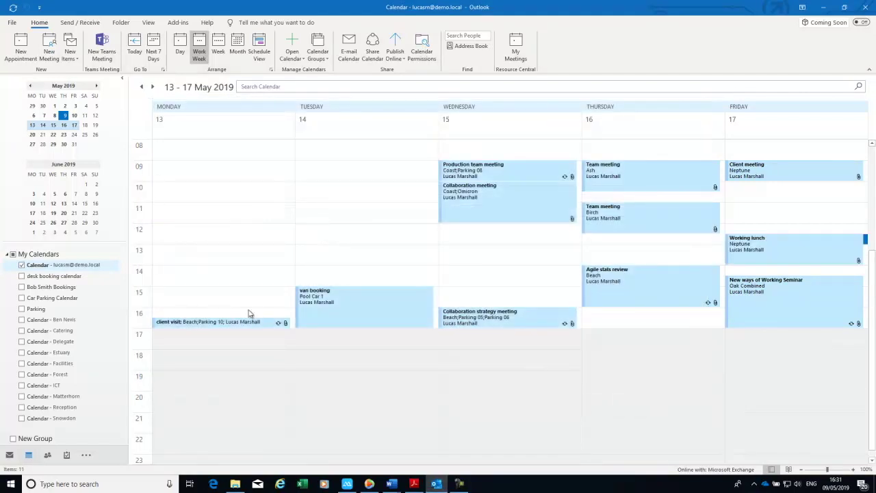
Open the new order email from Neptune in the inbox and review its reservation, catering, visitor and extra service details.
{"action": "left_click", "coordinate": [10, 456]}
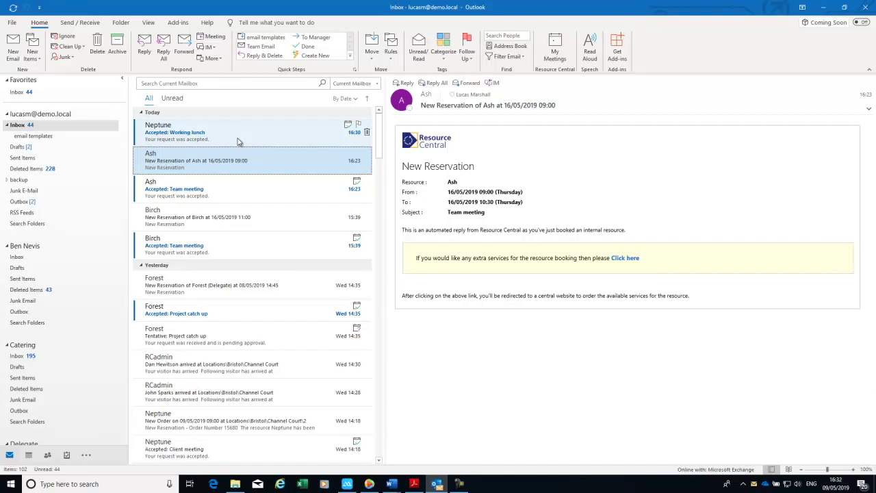
{"action": "left_click", "coordinate": [239, 139]}
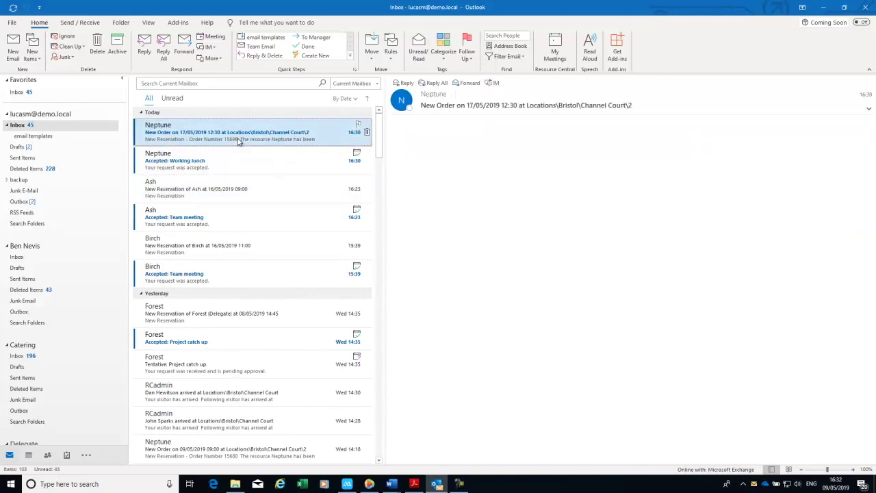
{"action": "scroll", "coordinate": [608, 255], "scroll_direction": "down", "scroll_amount": 3}
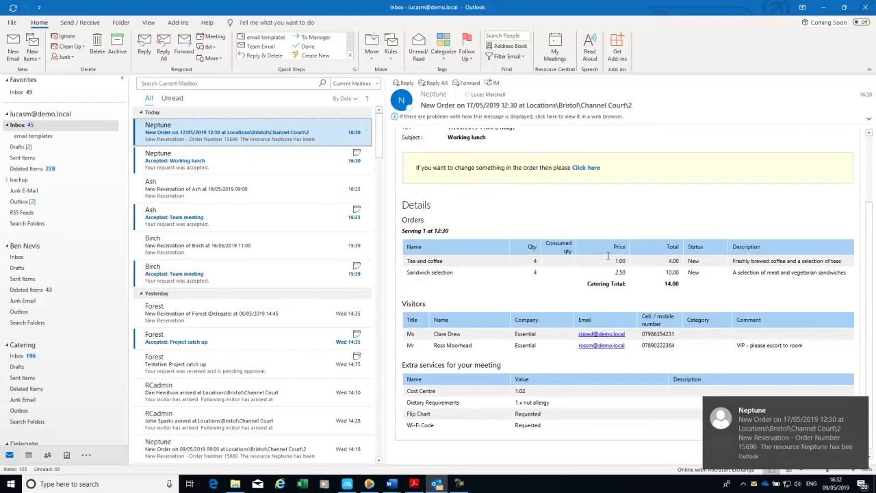
{"action": "scroll", "coordinate": [607, 255], "scroll_direction": "up", "scroll_amount": 3}
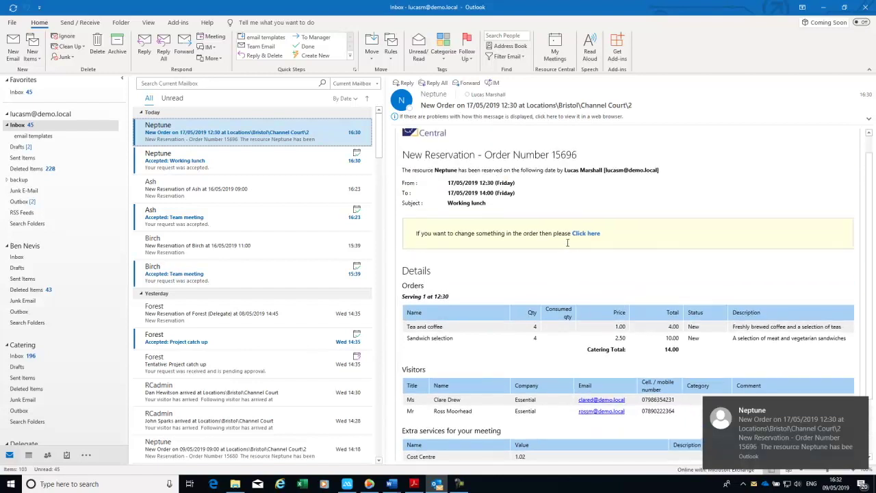